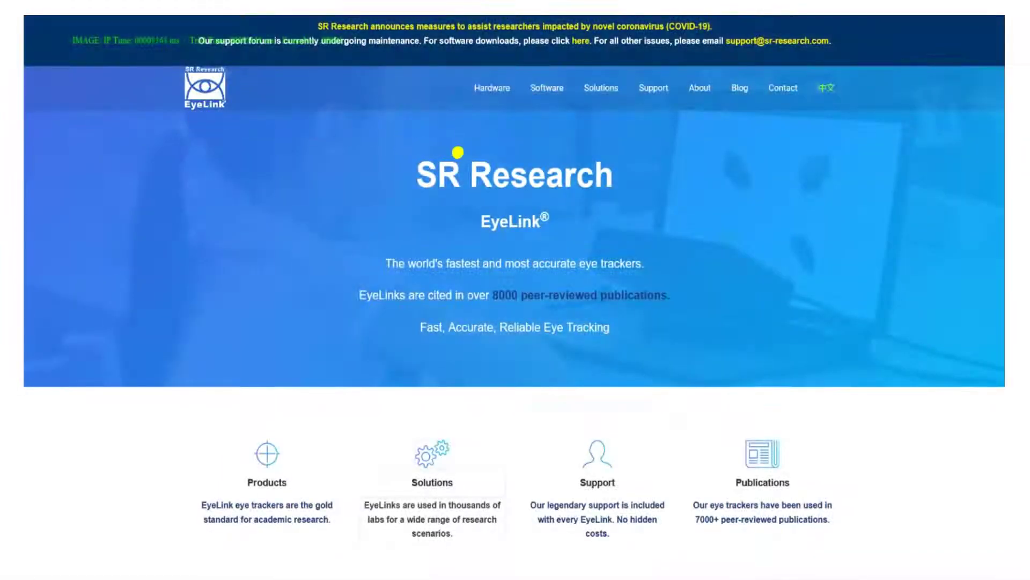
Step: Scroll the SR Research homepage to the Products, Solutions, Support and Publications overview and back
scroll(514, 290, "down", 3)
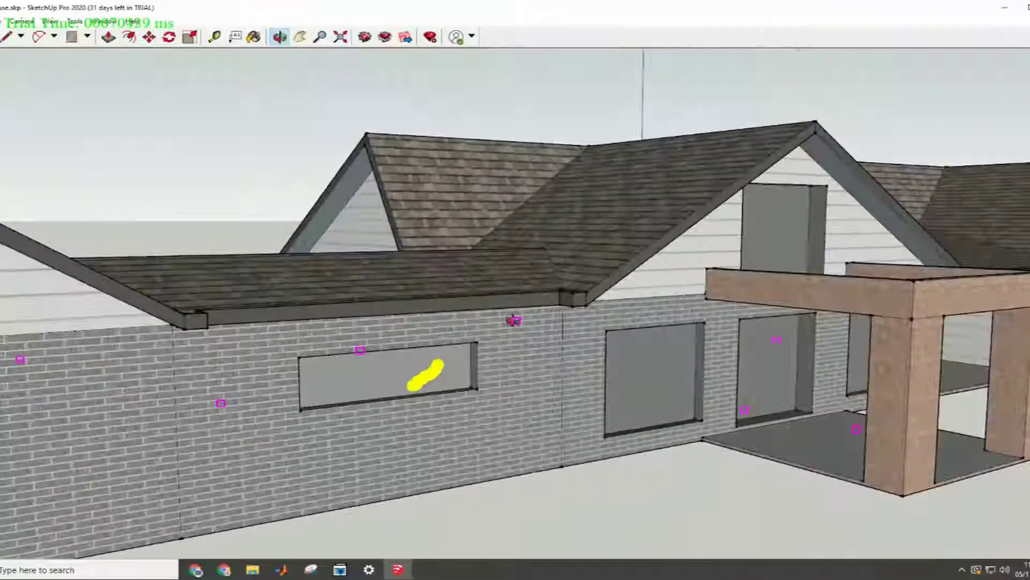
scroll(517, 350, "up", 3)
Step: Zoom out from the brick wall and orbit the house model to view it from above
scroll(519, 351, "down", 5)
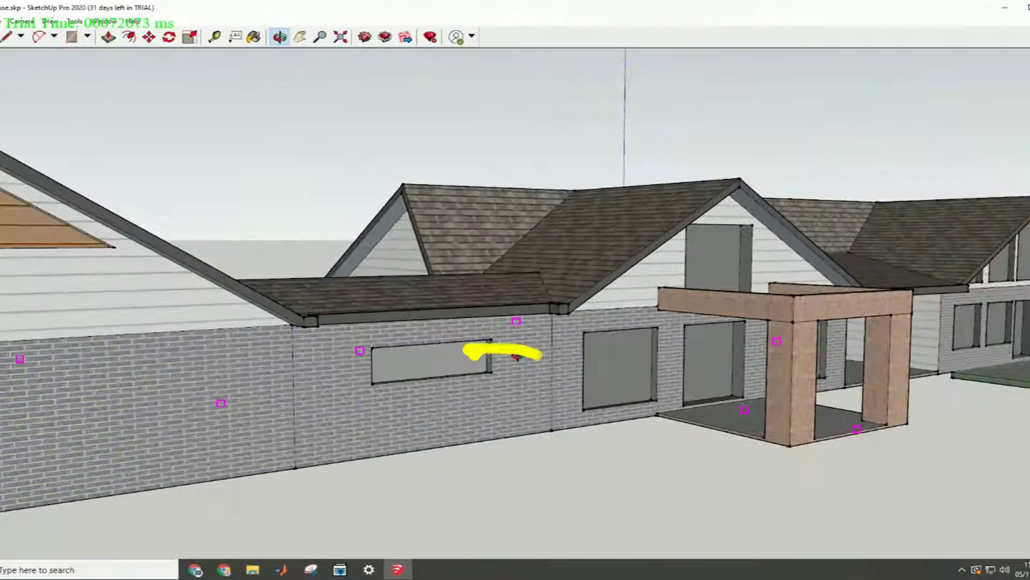
mouse_move(519, 351)
left_mouse_down()
mouse_move(368, 384)
mouse_move(312, 409)
mouse_move(217, 402)
left_mouse_up()
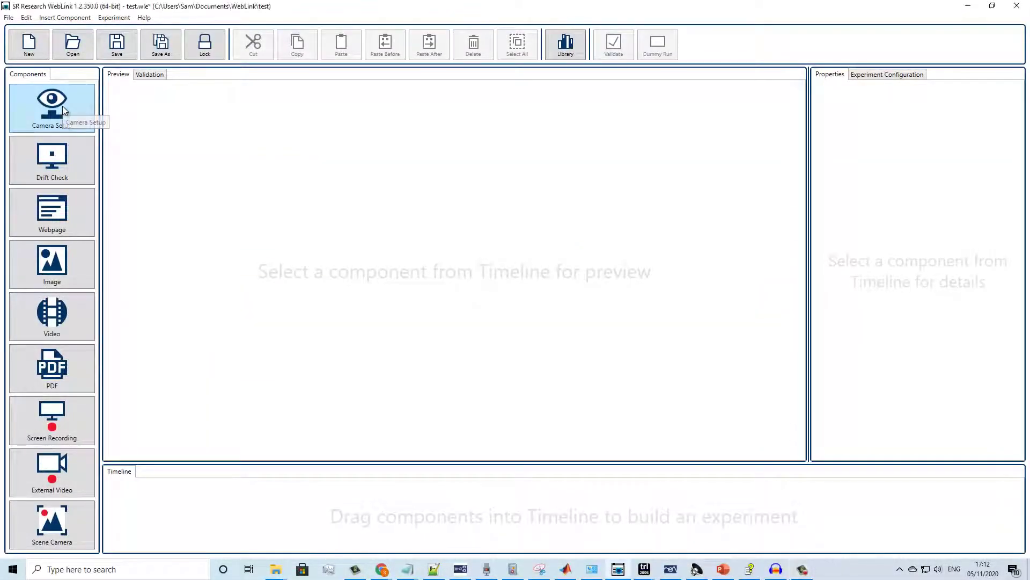
left_click_drag(63, 108, 163, 249)
left_click_drag(181, 511, 181, 511)
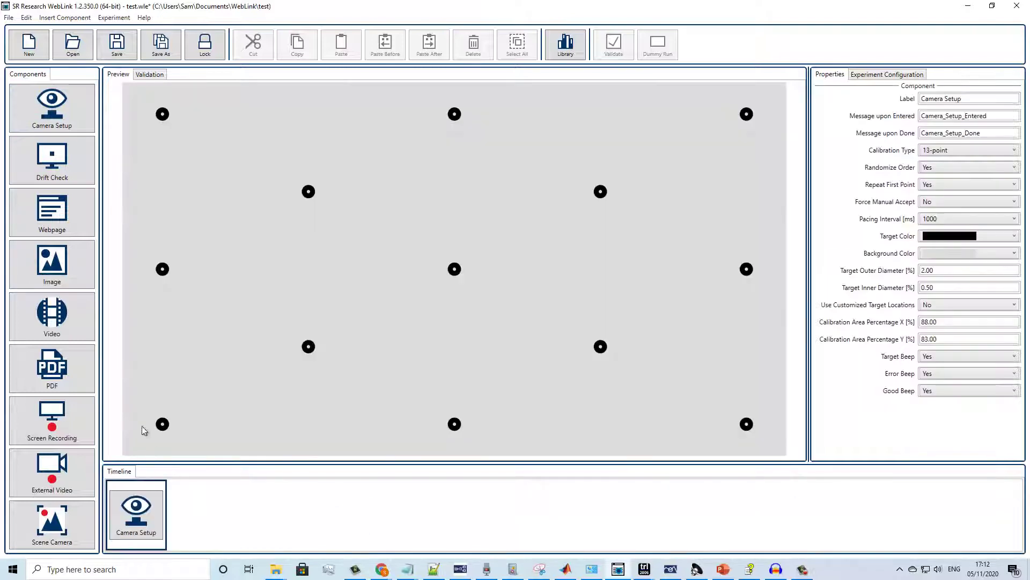
left_click_drag(47, 224, 94, 264)
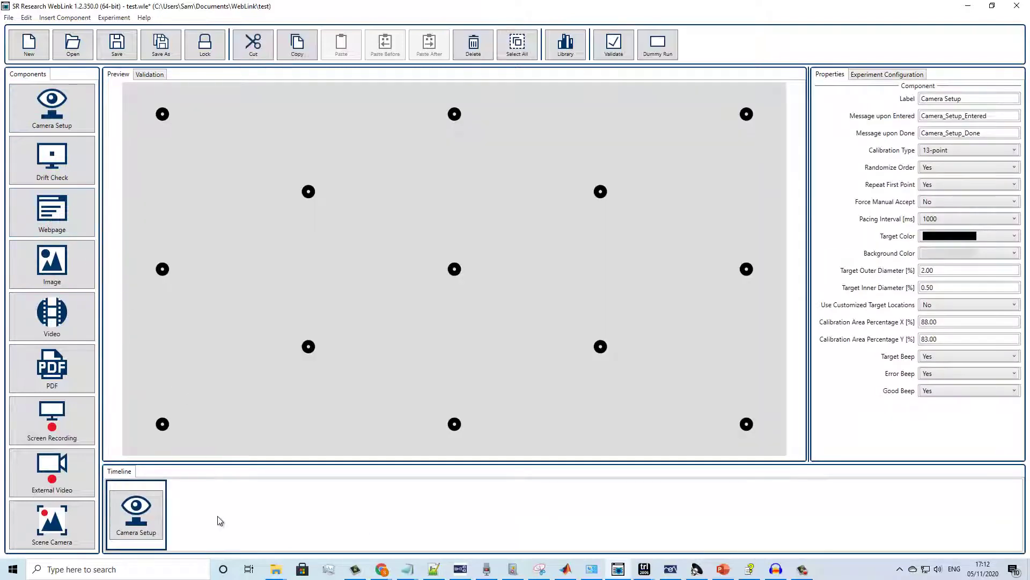
left_click_drag(220, 520, 221, 520)
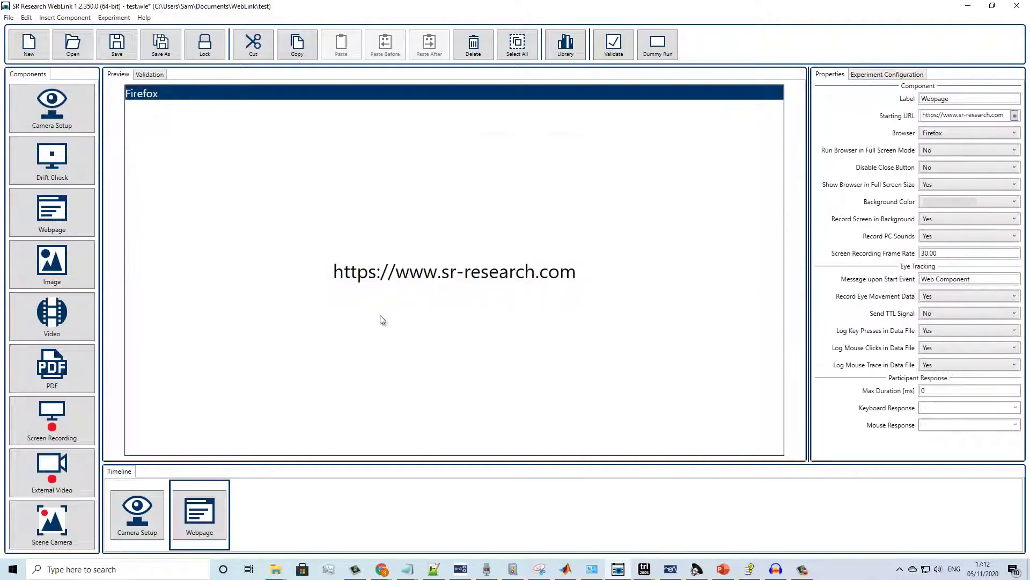
triple_click(969, 117)
type("https://www.bbc.co.uk/news")
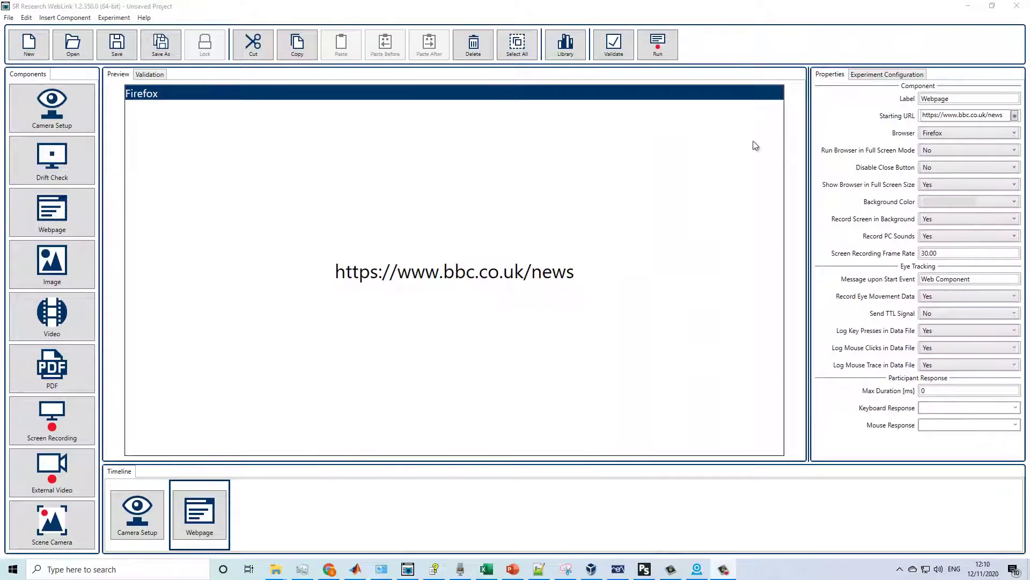
Step: Enable live video and live audio recording with Desktop Microphone, then launch Subject Camera Plugin
left_click(858, 75)
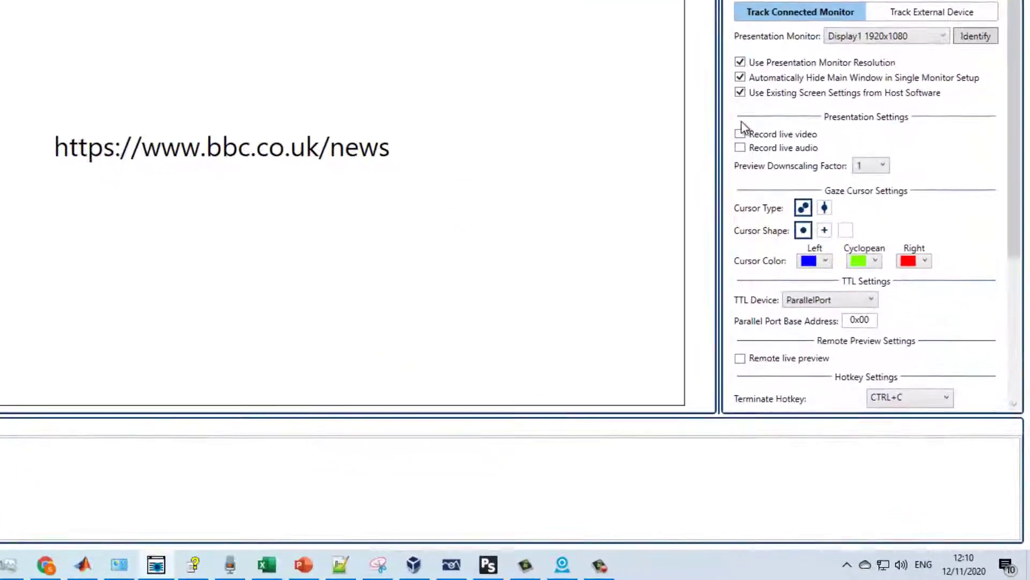
left_click(790, 211)
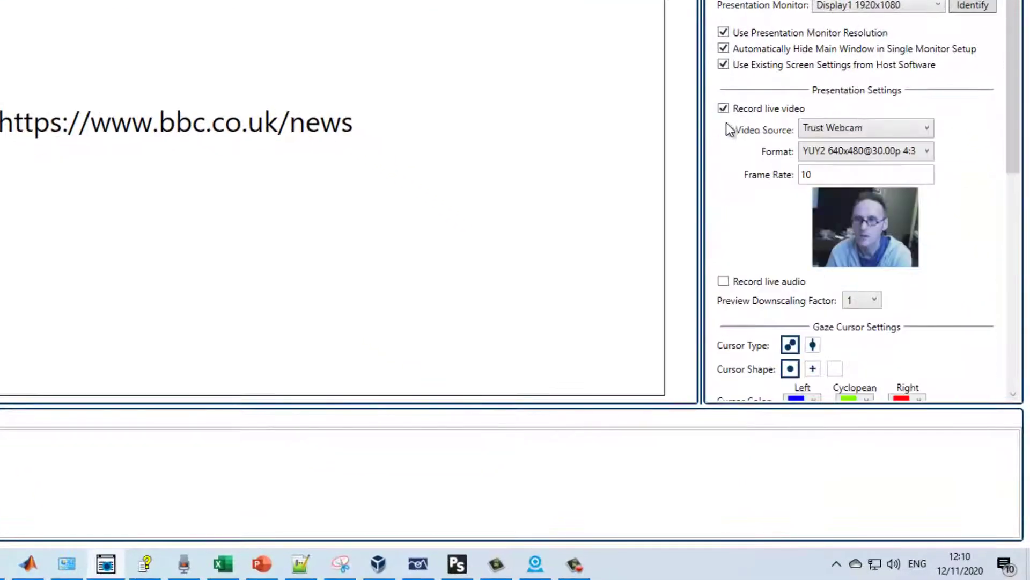
left_click(725, 282)
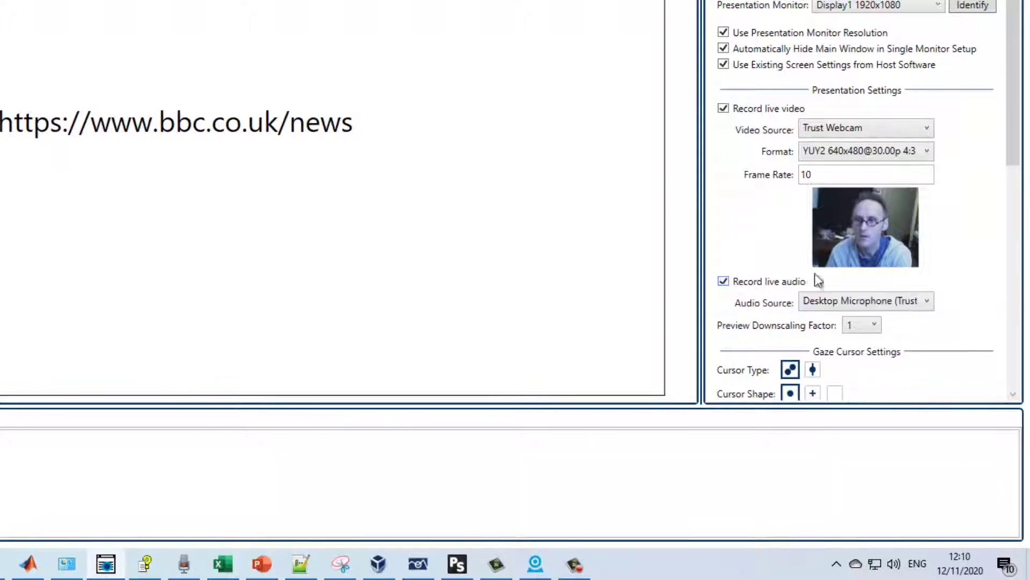
left_click(842, 299)
left_click(841, 296)
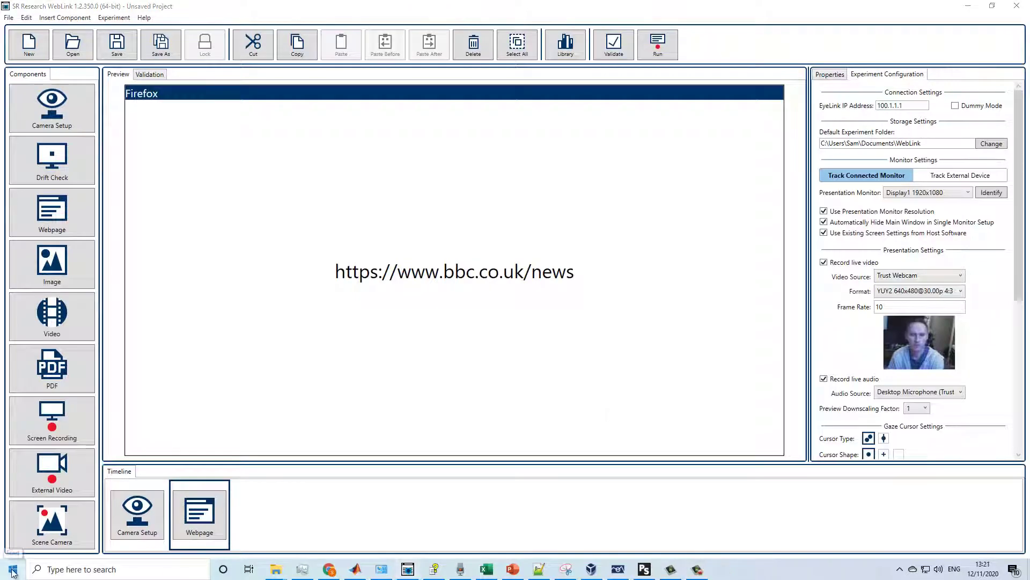
left_click(12, 567)
left_click(358, 474)
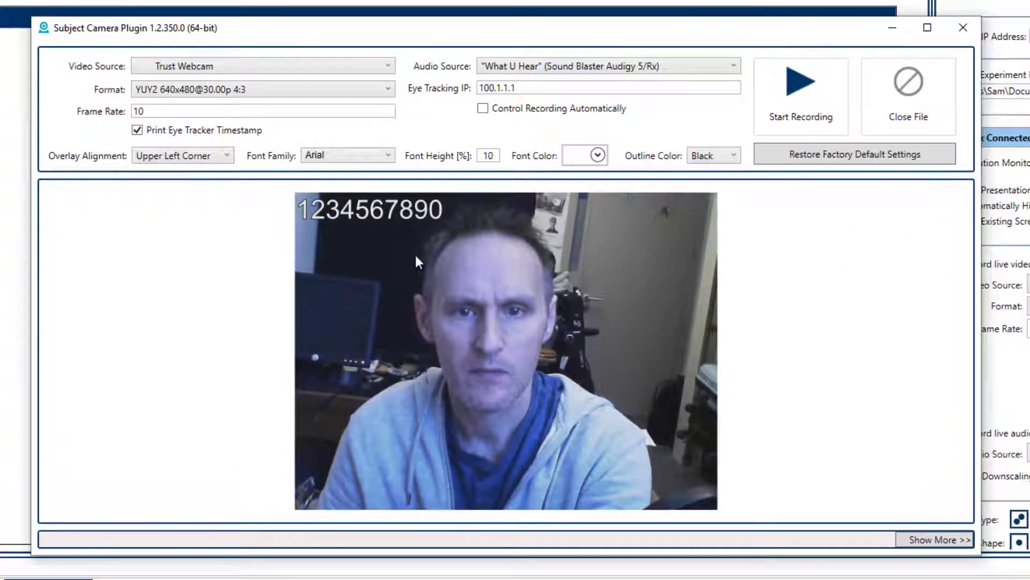
Step: Choose Microphone (Blue Snowball) from the Audio Source dropdown
left_click(536, 71)
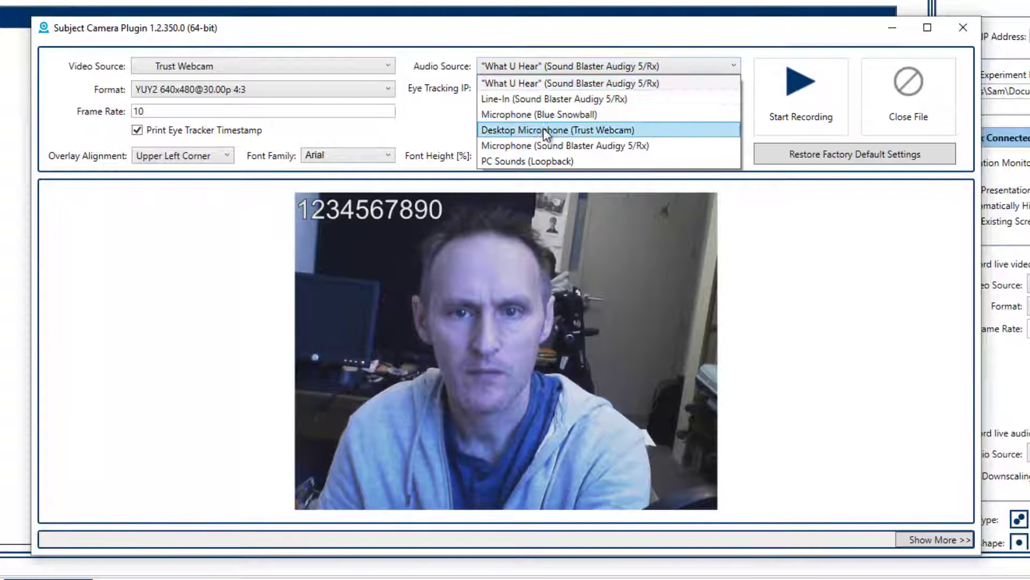
left_click(543, 115)
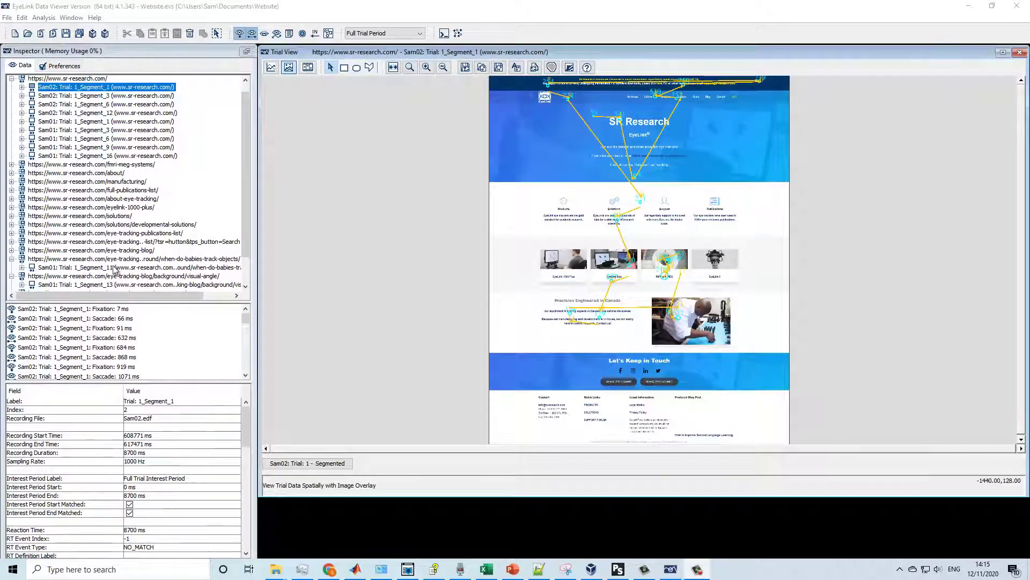
Step: Review gaze on the babies-tracking and visual-angle pages, then return to the homepage trial
left_click(115, 267)
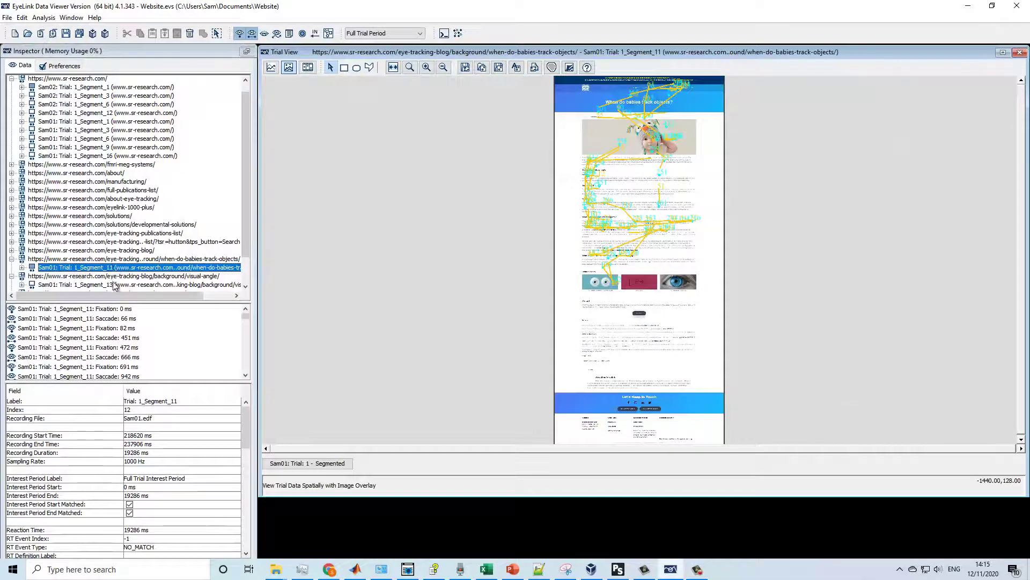
left_click(116, 284)
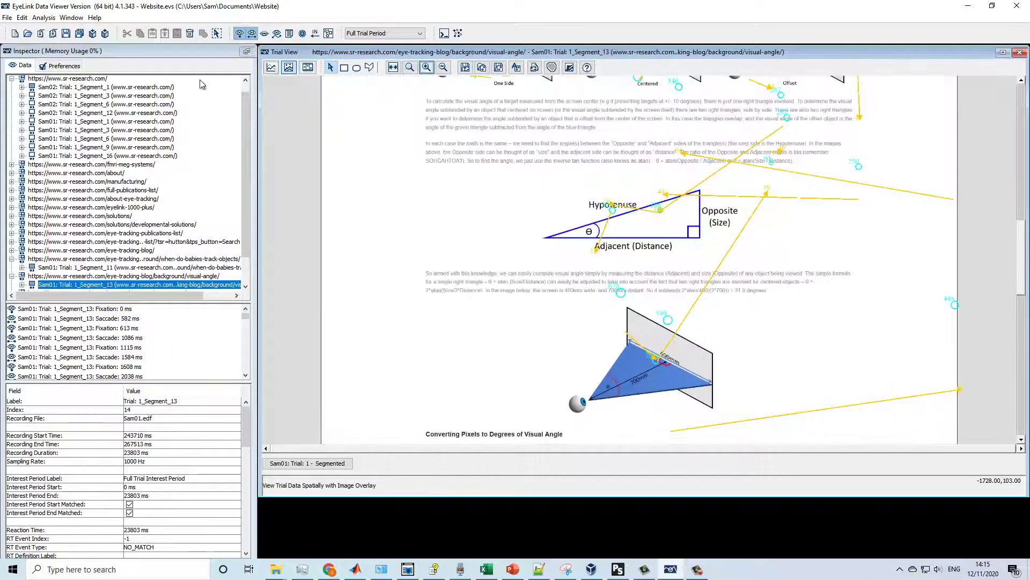
left_click(134, 87)
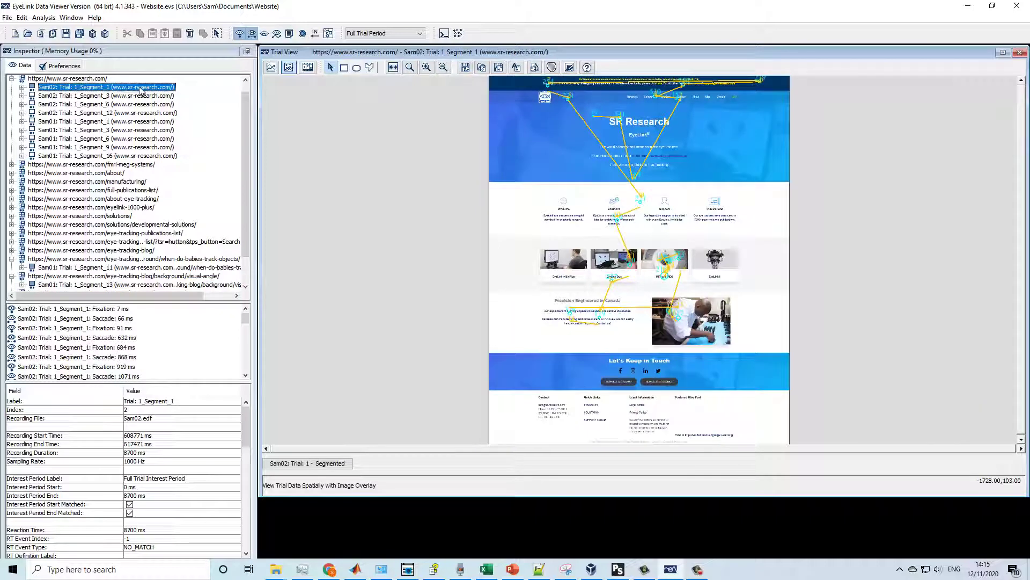
Step: Show interest areas, aggregate all nine scanpaths, save a fixation map, and open Play Back Animation
left_click(329, 33)
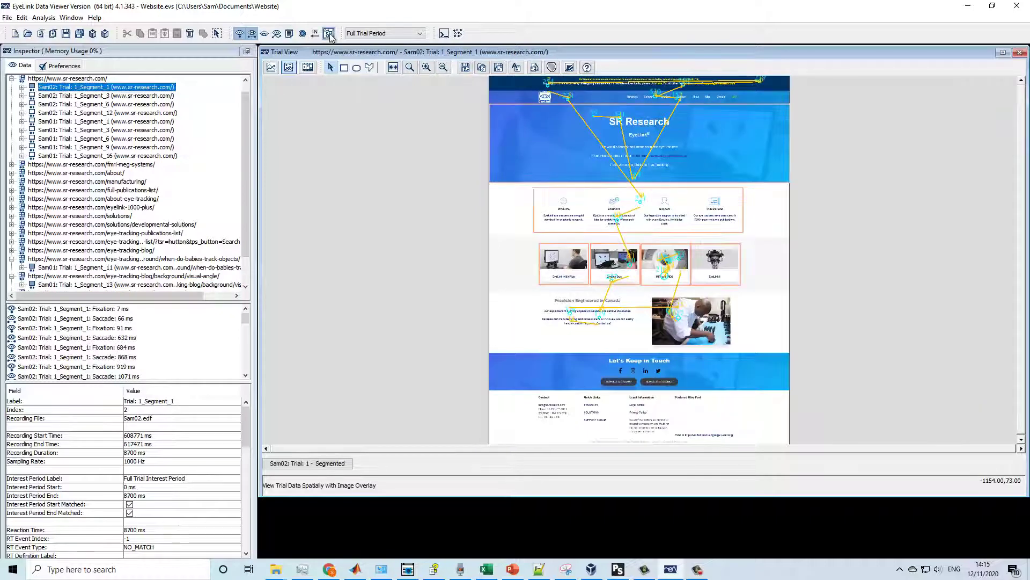
left_click(459, 34)
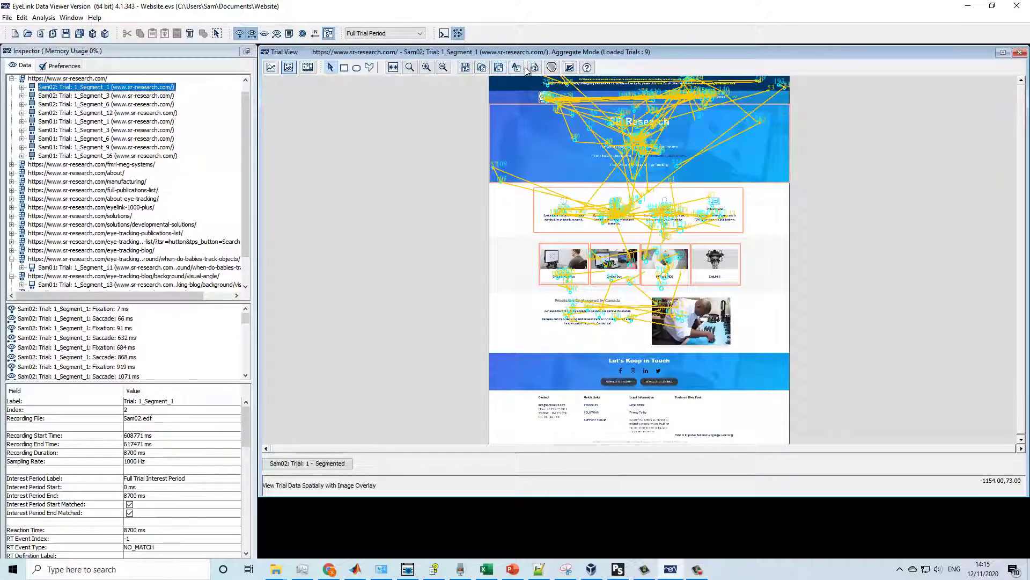
left_click(552, 68)
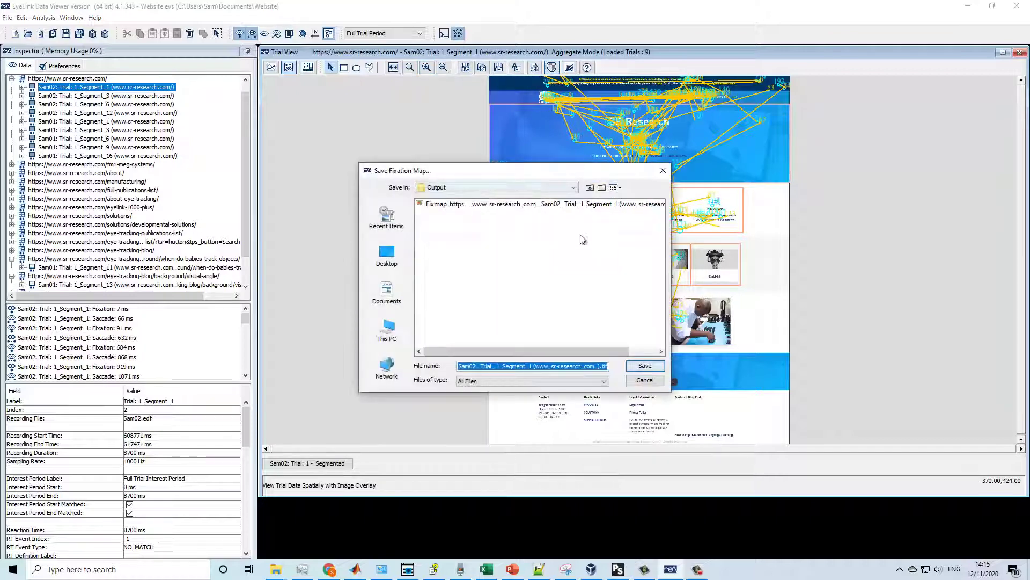
left_click(652, 366)
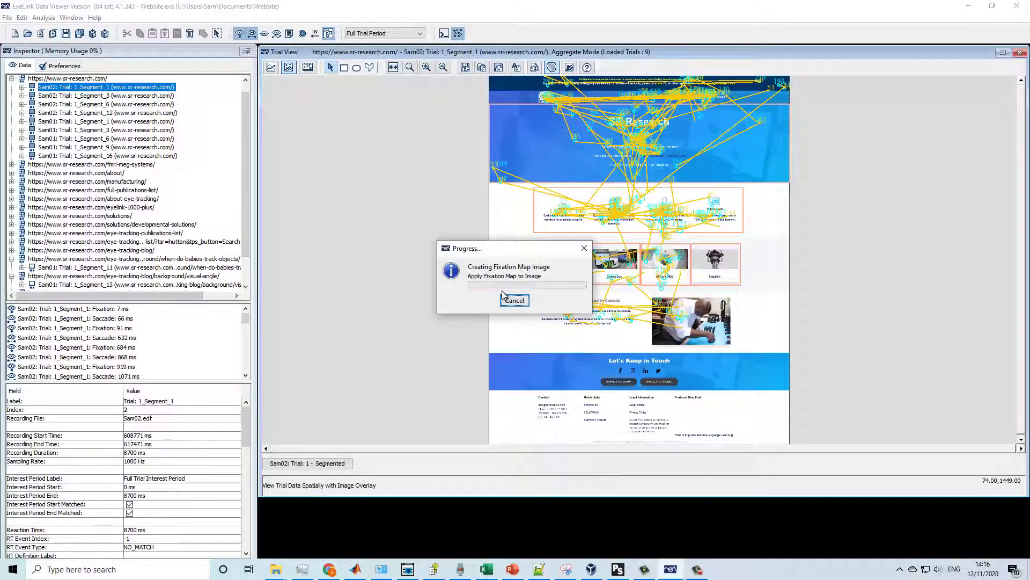
left_click(273, 444)
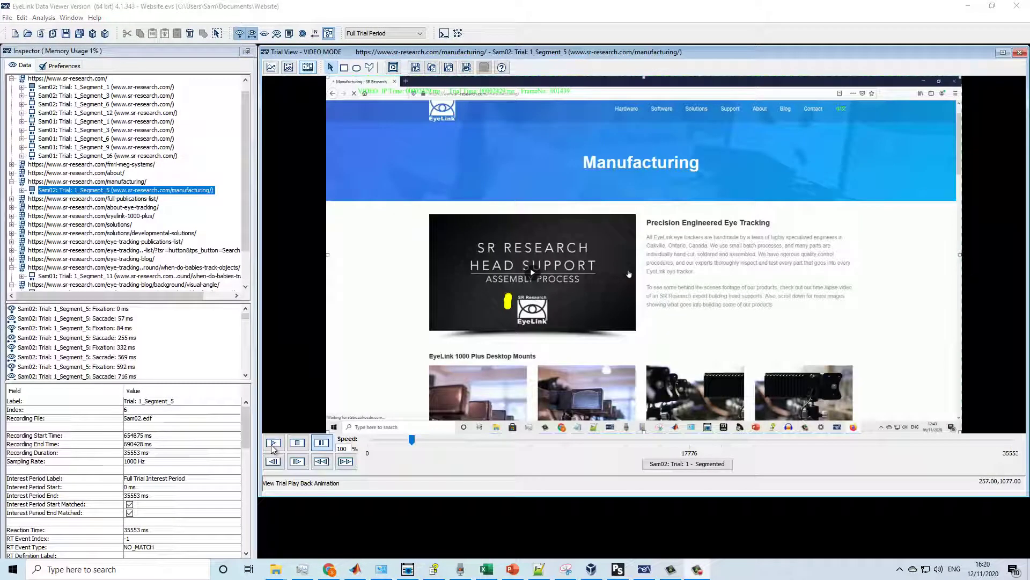
Step: Start playback of the Manufacturing page trial recording
left_click(273, 443)
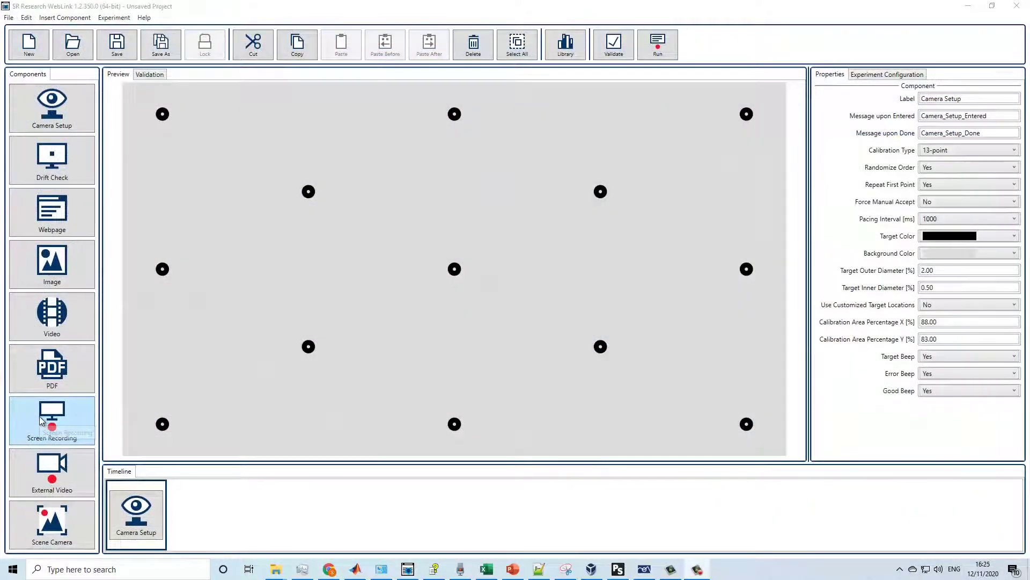
Step: Insert a Screen Recording component after Camera Setup, then switch to another application
left_click_drag(40, 420, 135, 455)
left_click_drag(189, 501, 189, 499)
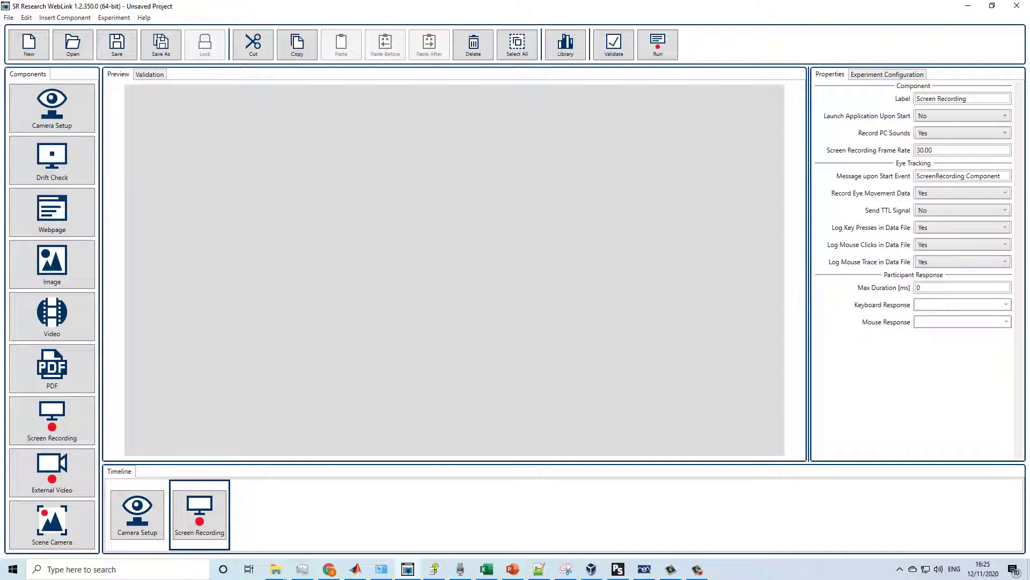
key("alt+Tab")
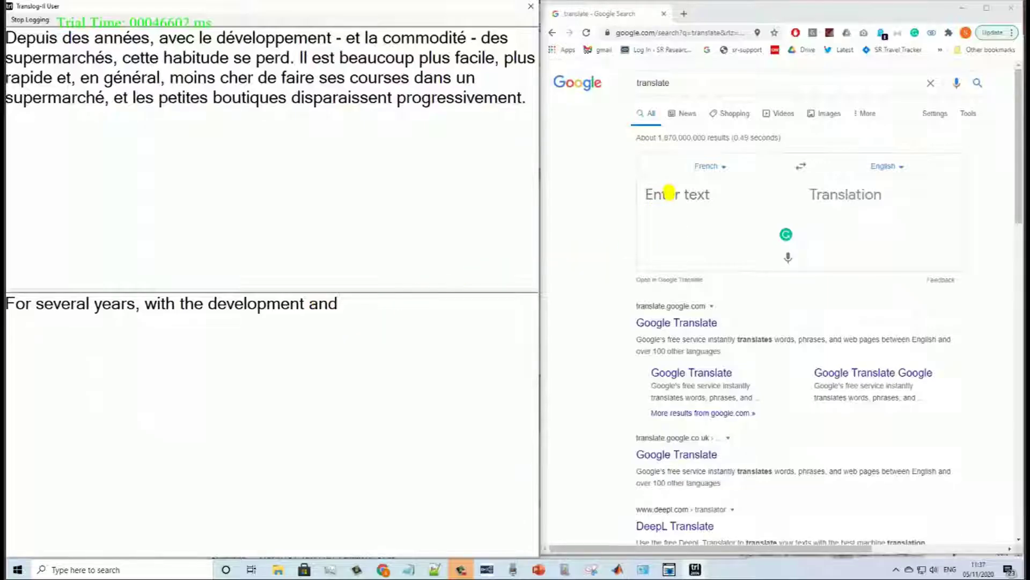
Step: Enter the French word 'commidite' into Google Translate's text box
left_click(659, 196)
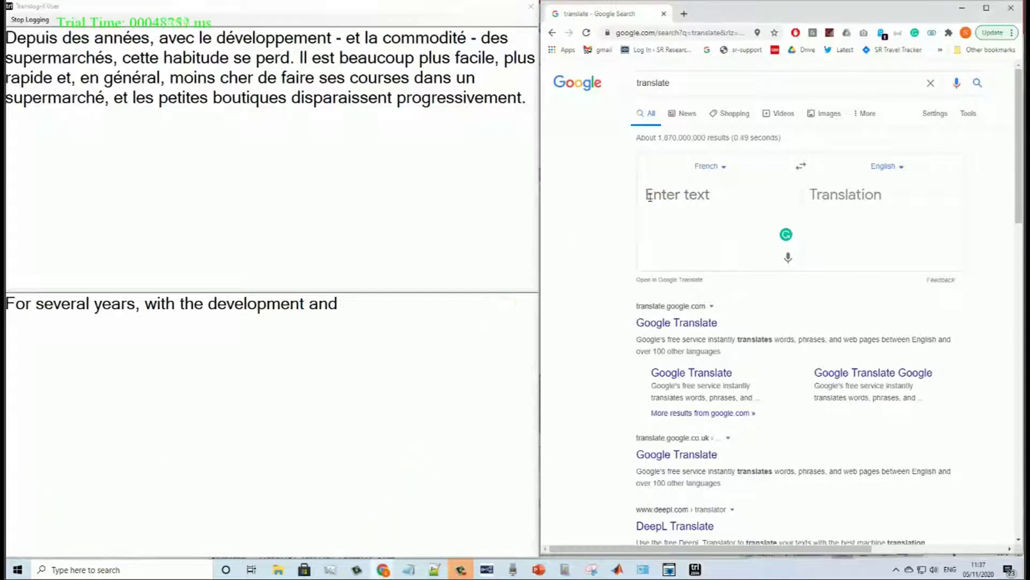
type("commidite")
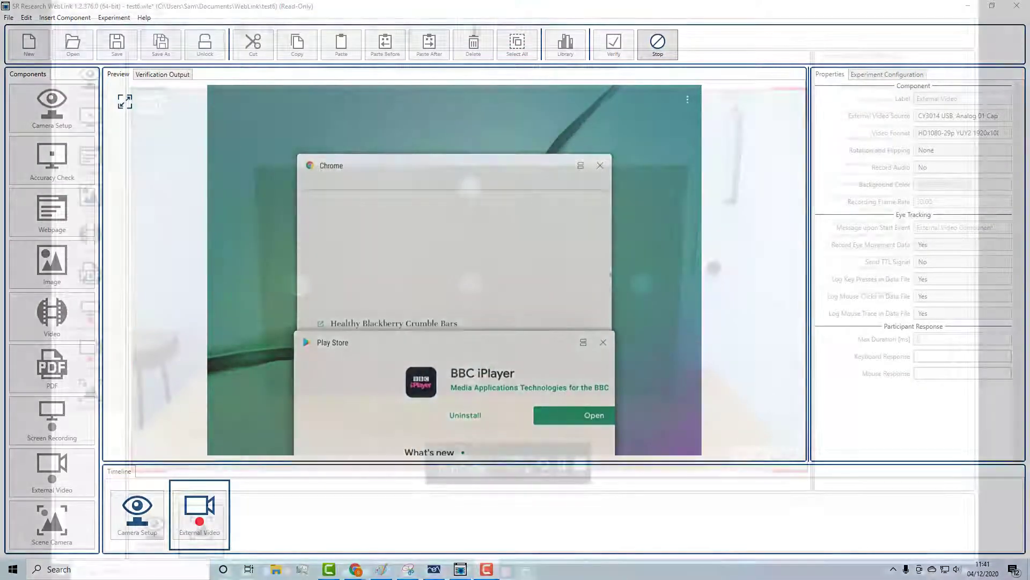
Step: Move the tracking area's corners to (344,221) and about (1562,875) to frame the board
left_click_drag(133, 90, 252, 167)
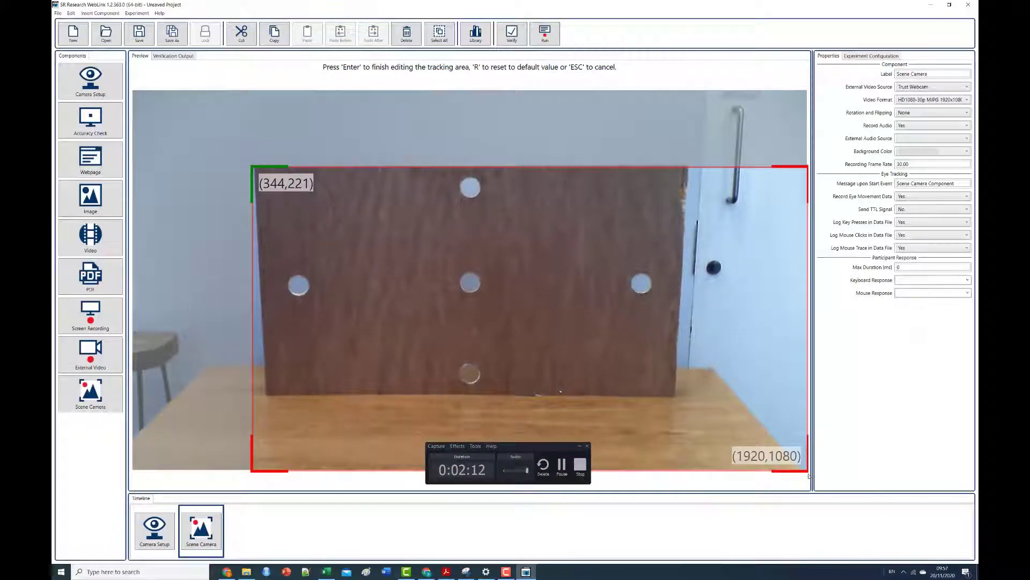
left_click_drag(805, 471, 679, 398)
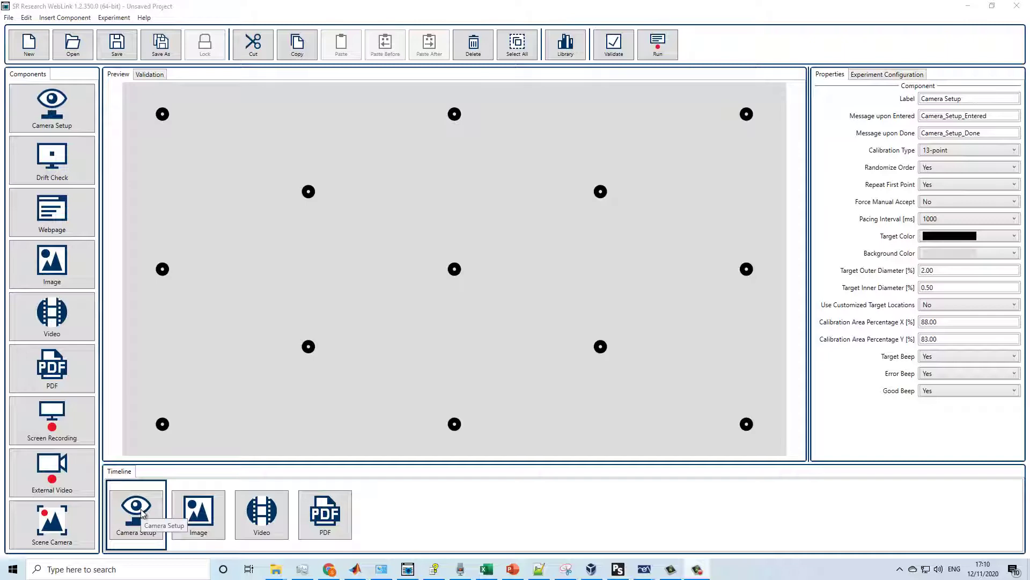
Step: Review the timeline items, then set catroomba.mp4's Use Original Video Size to No (80% × 100%)
left_click(193, 514)
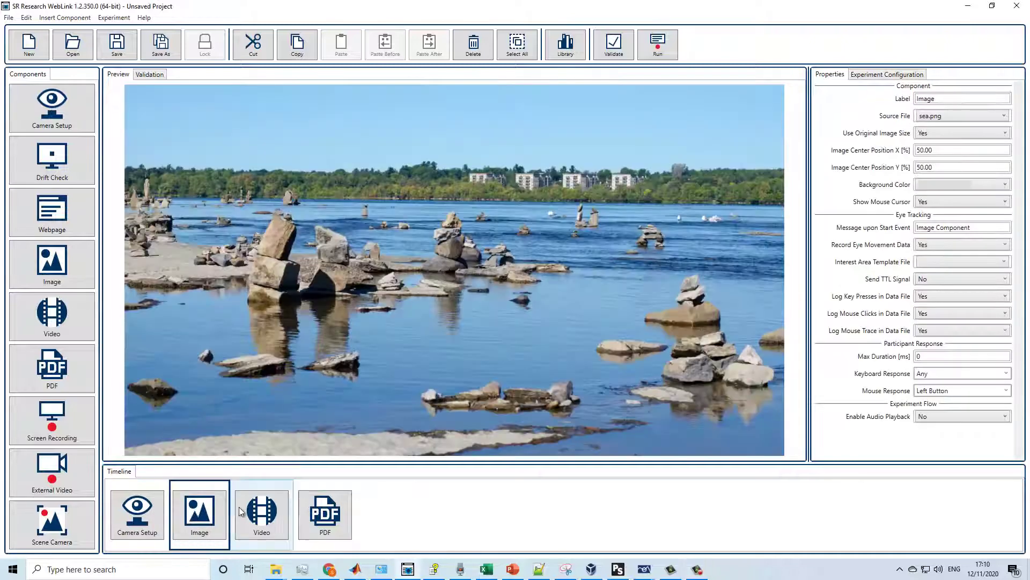
left_click(259, 512)
left_click(314, 511)
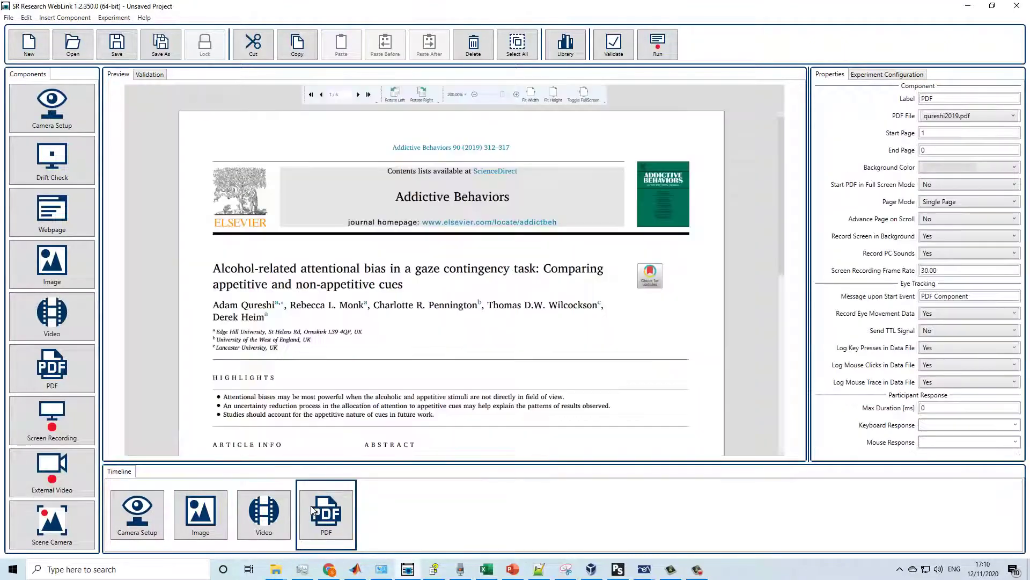
left_click(267, 512)
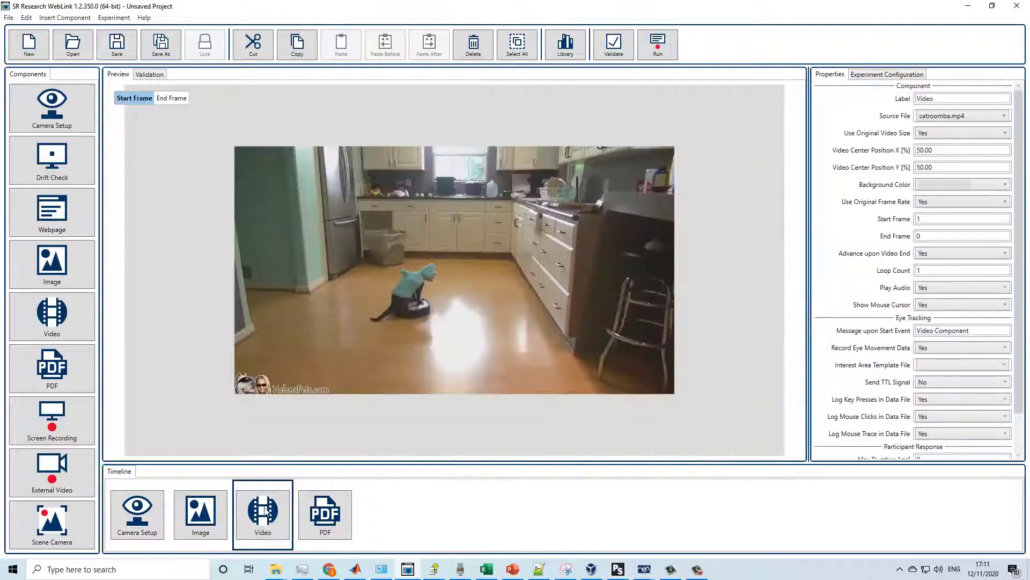
left_click(923, 134)
left_click(926, 156)
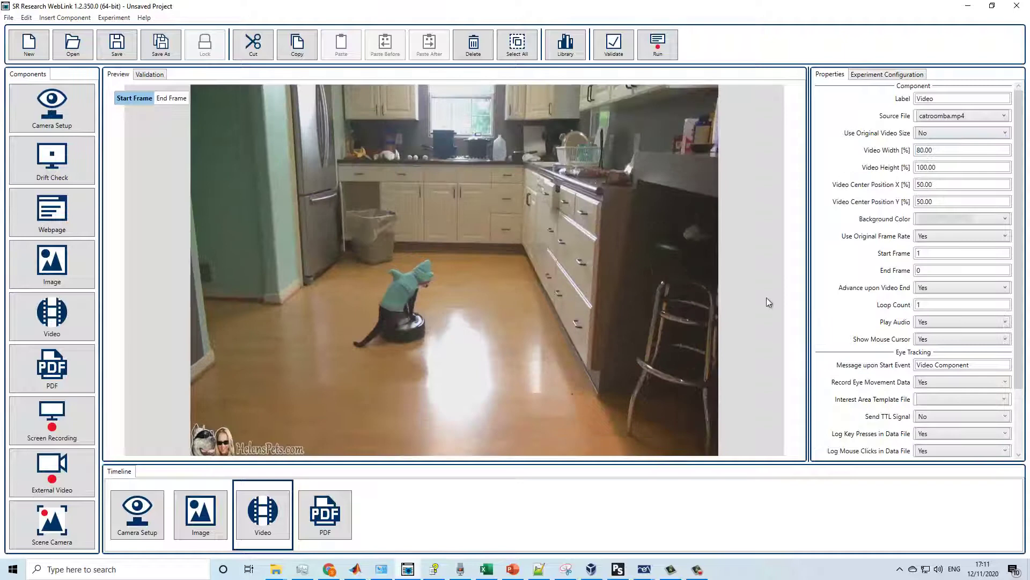
Step: Preview the PDF component at 125% zoom and advance to page 2
left_click(335, 512)
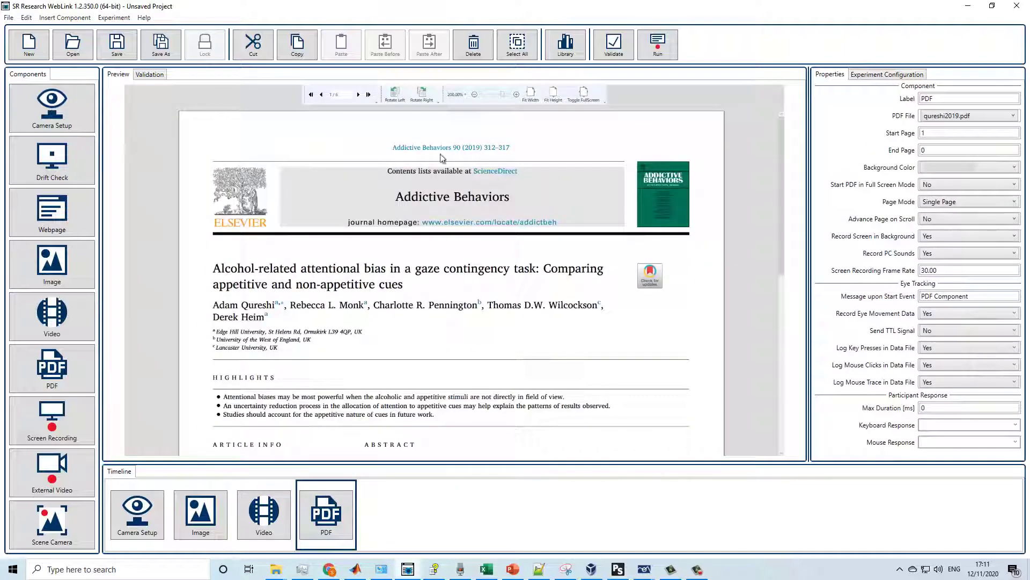
left_click(503, 95)
left_click(496, 94)
left_click(358, 95)
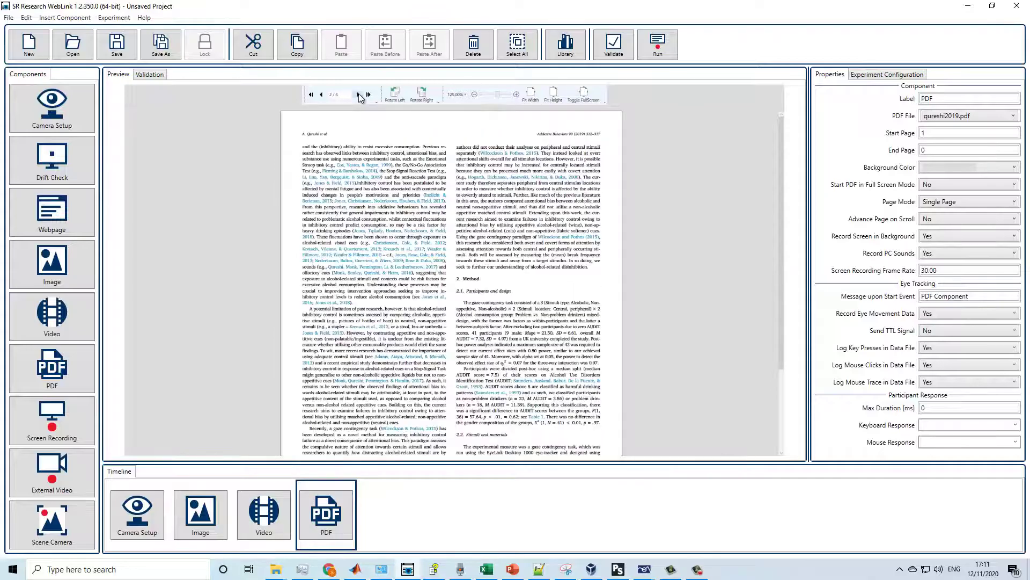